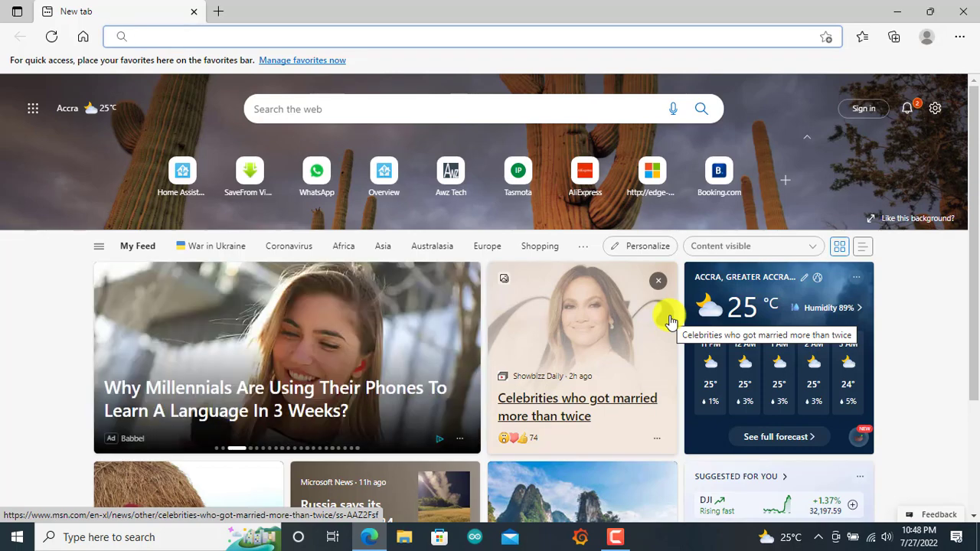
{"action": "left_click", "coordinate": [156, 39]}
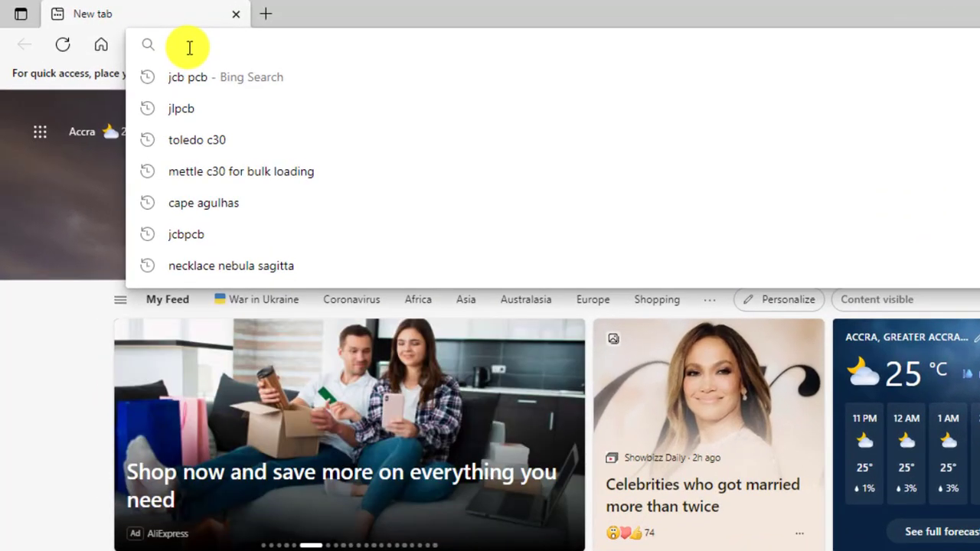
{"action": "type", "text": "www."}
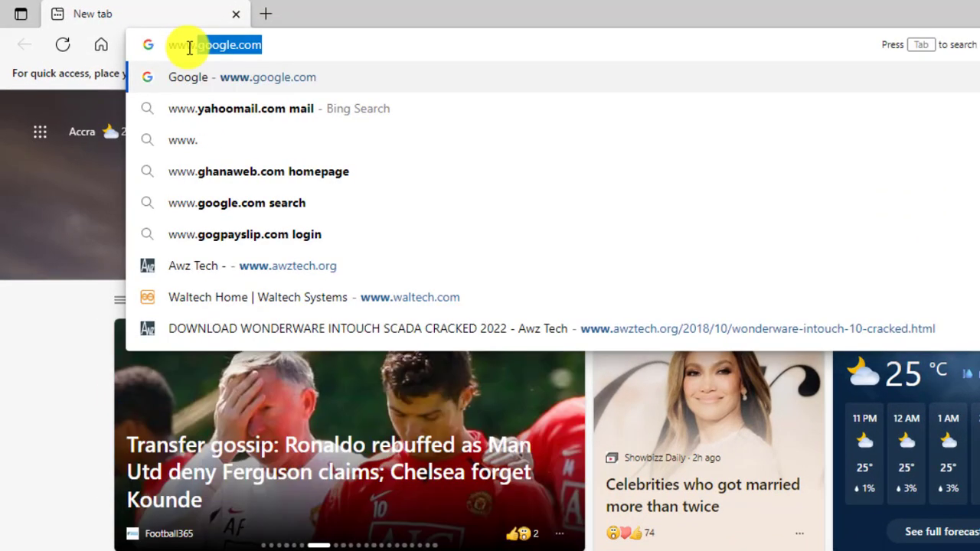
{"action": "type", "text": "awz"}
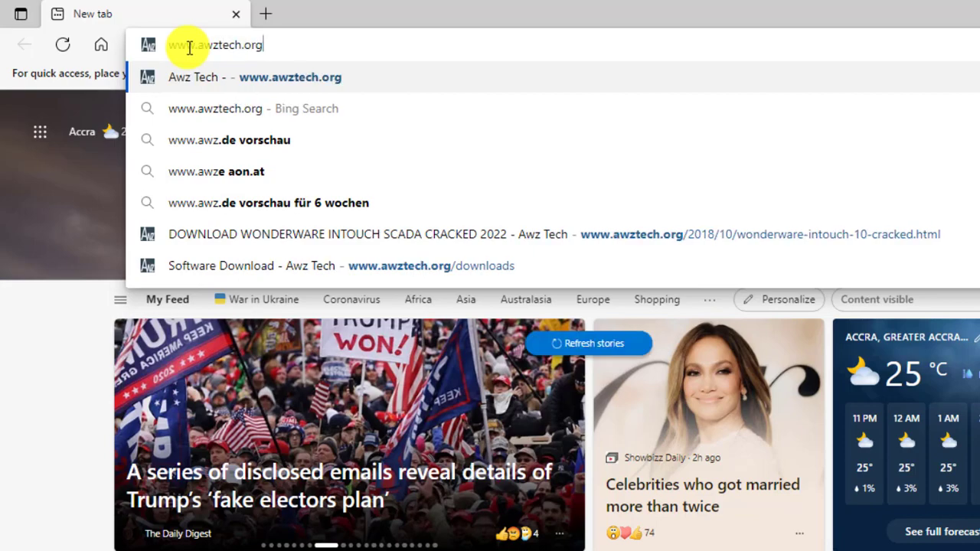
{"action": "type", "text": "tech.org"}
{"action": "key", "text": "Return"}
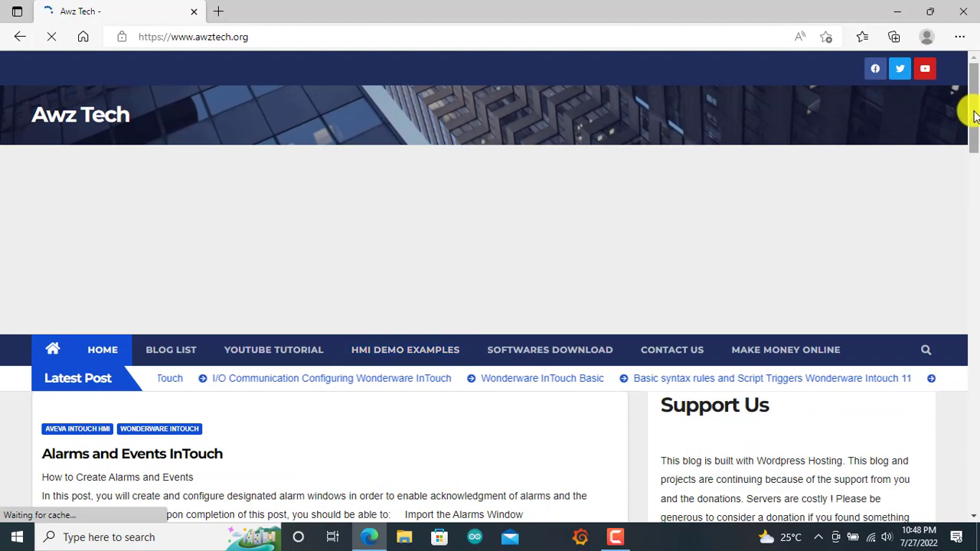
Step: Go from Softwares Download to the Wonderware InTouch 10 article and its MEGA download link
{"action": "left_click_drag", "start_coordinate": [974, 119], "coordinate": [974, 136]}
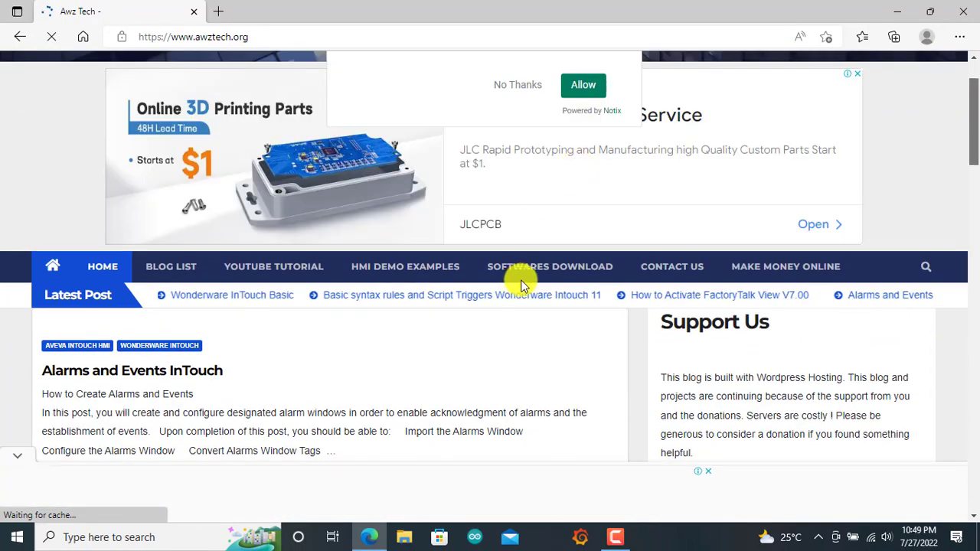
{"action": "scroll", "coordinate": [524, 276], "scroll_direction": "down", "scroll_amount": 1}
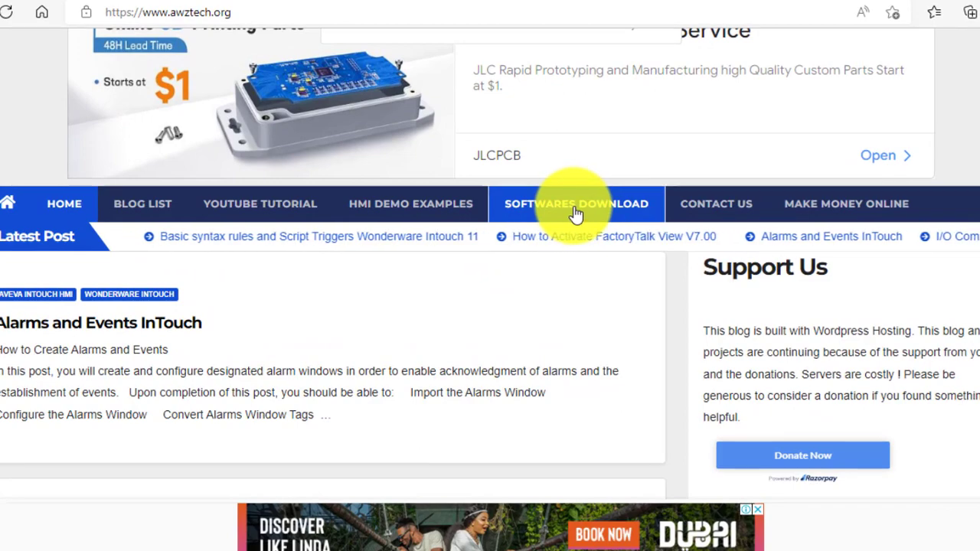
{"action": "left_click", "coordinate": [550, 212]}
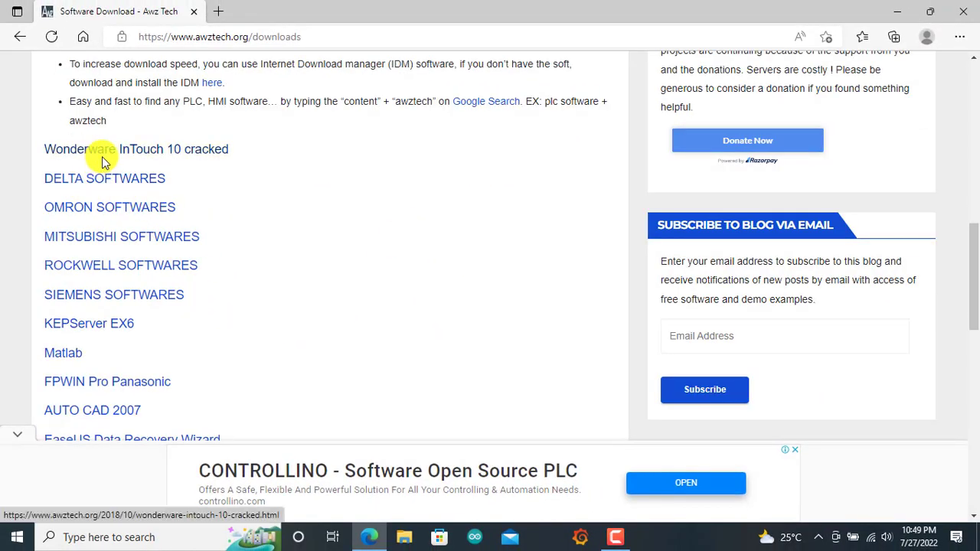
{"action": "left_click", "coordinate": [169, 156]}
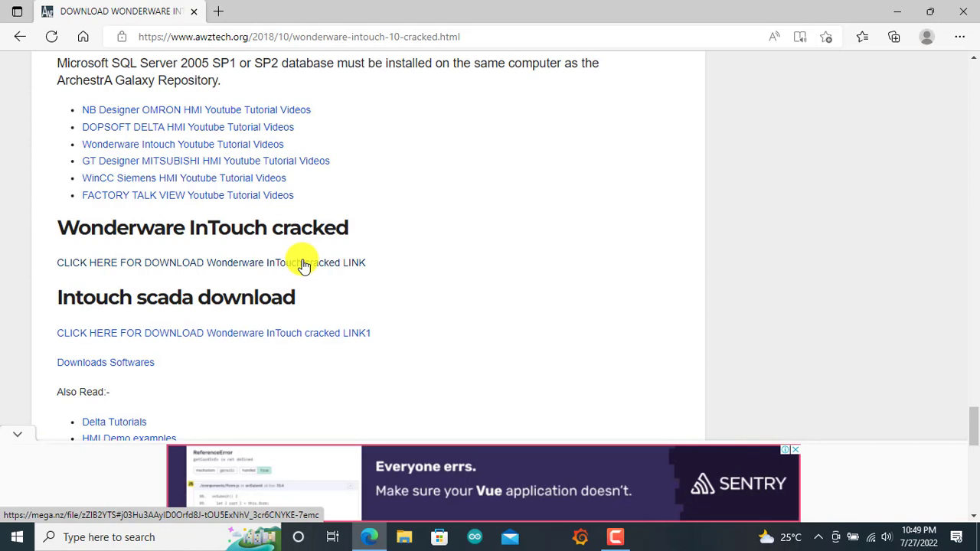
{"action": "left_click", "coordinate": [304, 264]}
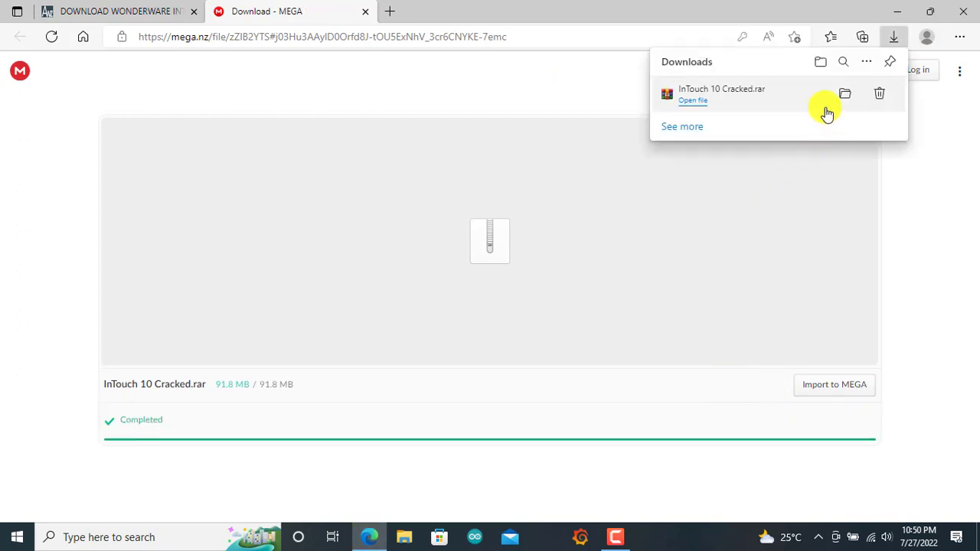
Step: Minimize the browser once the MEGA download completes, revealing the desktop
{"action": "left_click", "coordinate": [897, 11]}
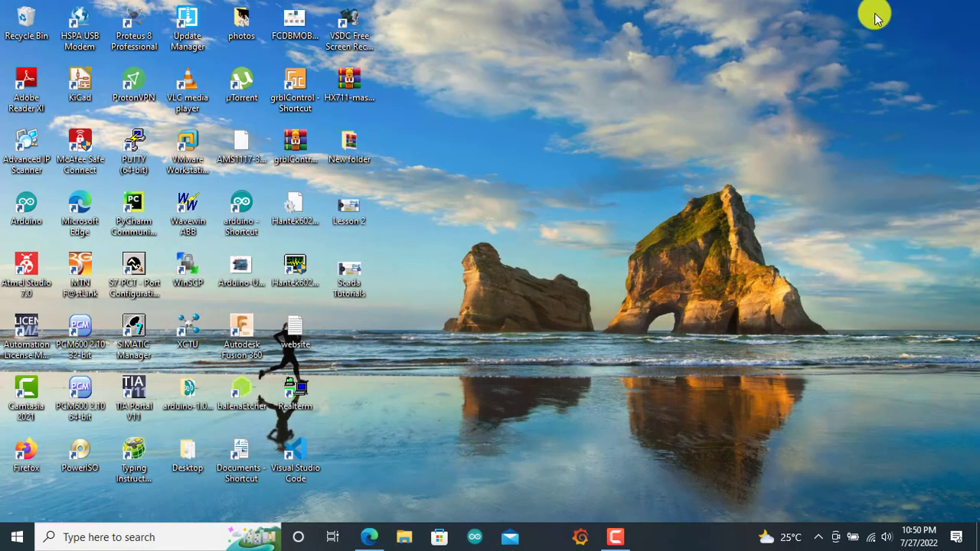
Step: Extract the InTouch 10 Cracked archive here inside New folder
{"action": "double_click", "coordinate": [350, 146]}
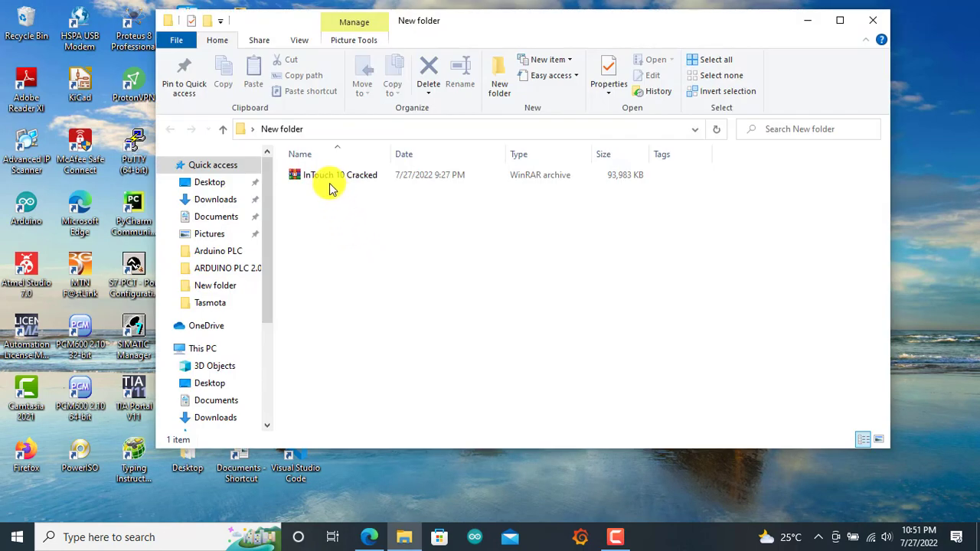
{"action": "left_click", "coordinate": [334, 177]}
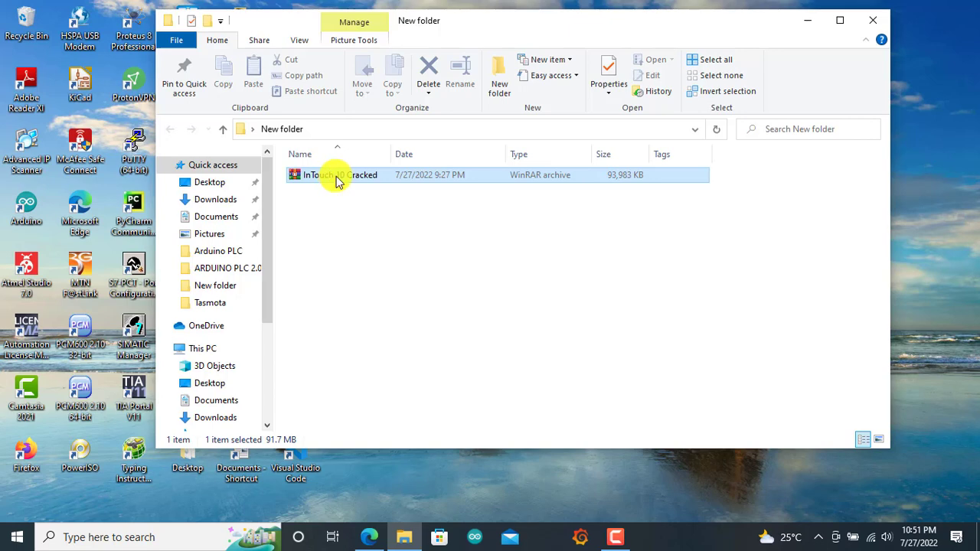
{"action": "right_click", "coordinate": [335, 180]}
{"action": "left_click", "coordinate": [381, 250]}
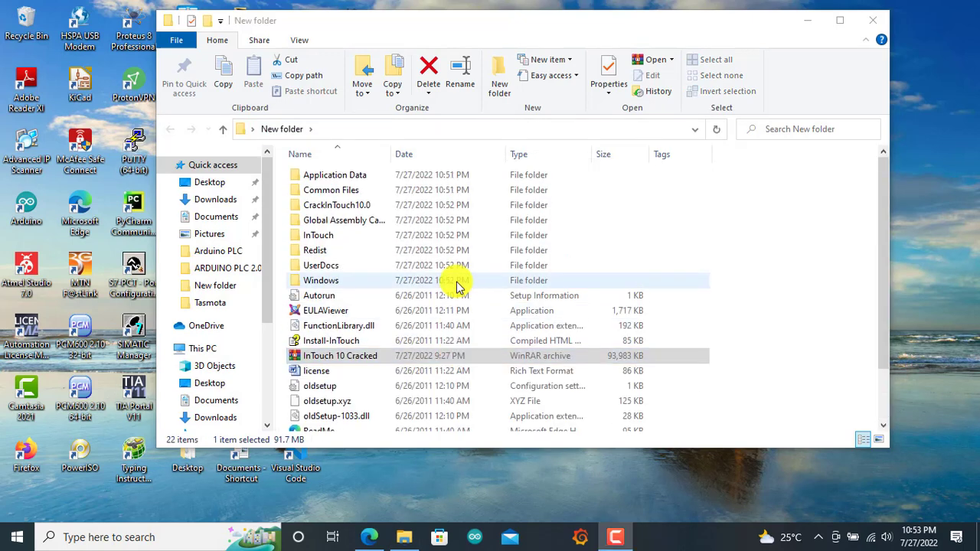
Step: Launch the extracted Setup application as administrator
{"action": "scroll", "coordinate": [457, 286], "scroll_direction": "down", "scroll_amount": 2}
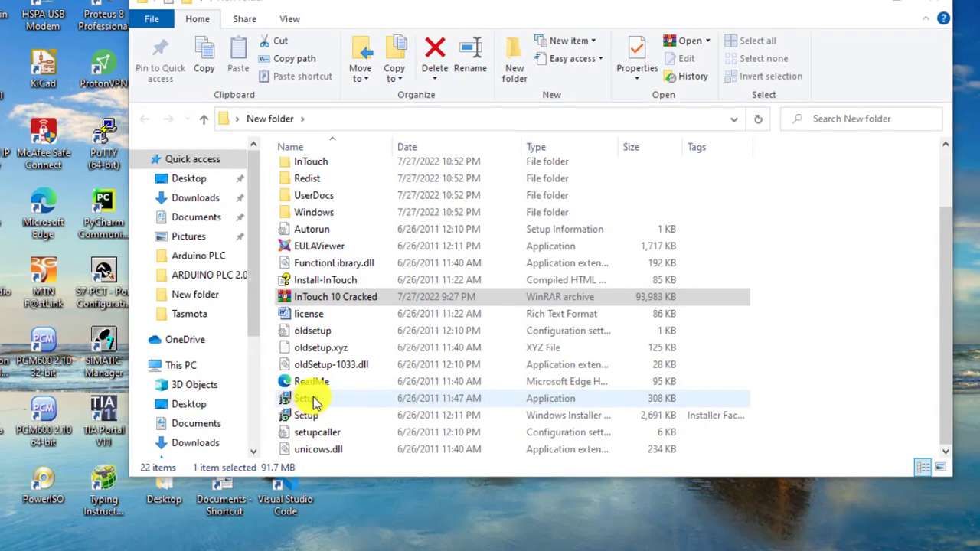
{"action": "left_click", "coordinate": [314, 402]}
{"action": "right_click", "coordinate": [314, 402]}
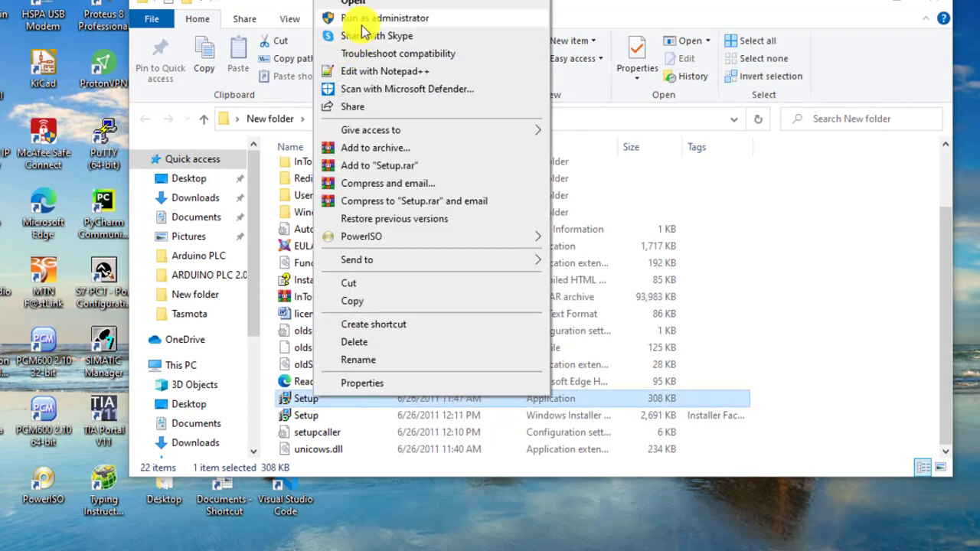
{"action": "left_click", "coordinate": [329, 6]}
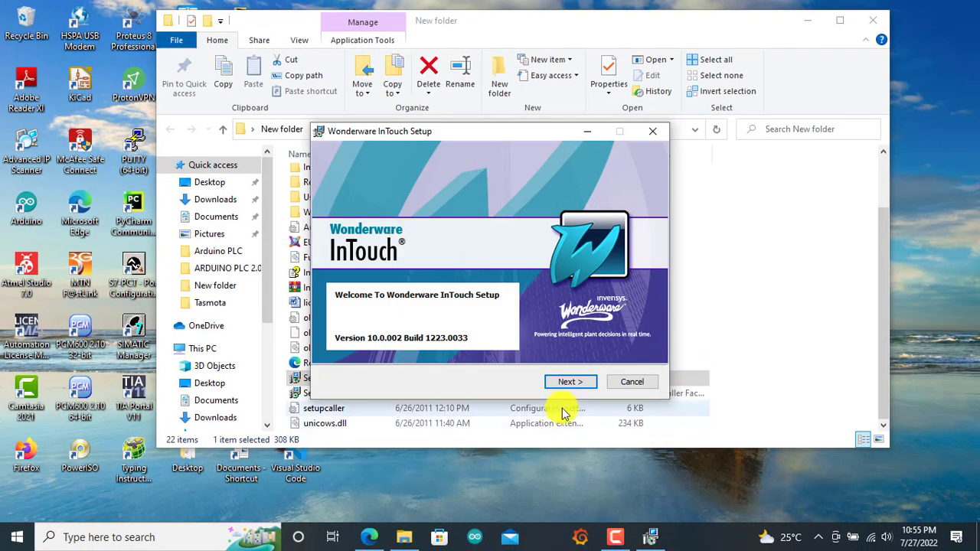
Step: Accept the InTouch license agreement and advance to feature selection
{"action": "left_click", "coordinate": [574, 385]}
{"action": "left_click", "coordinate": [534, 343]}
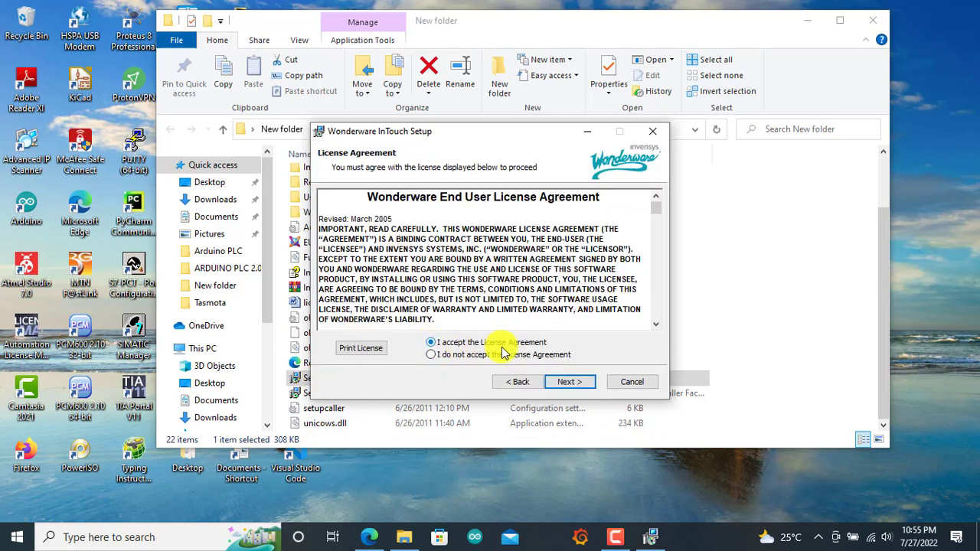
{"action": "left_click", "coordinate": [576, 385]}
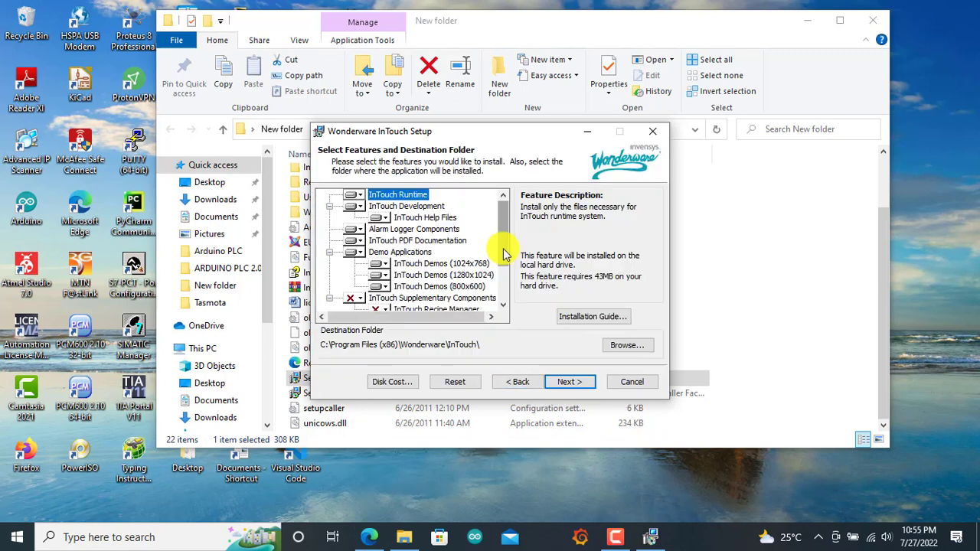
Step: Install Symbol Factory, Recipe Manager, SPCPro, SQL Access and 16 PenTrend locally, then continue
{"action": "left_click_drag", "start_coordinate": [504, 257], "coordinate": [503, 291]}
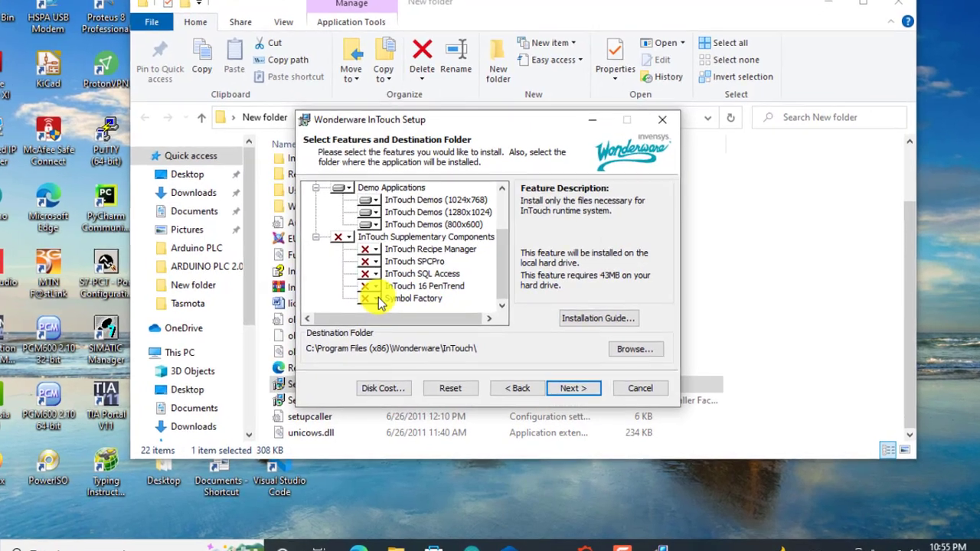
{"action": "left_click", "coordinate": [380, 301]}
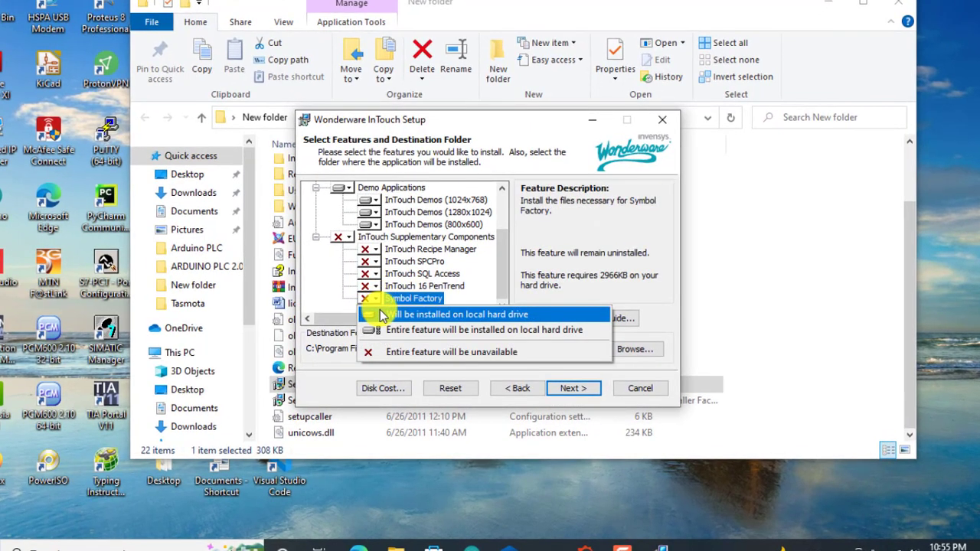
{"action": "left_click", "coordinate": [380, 315]}
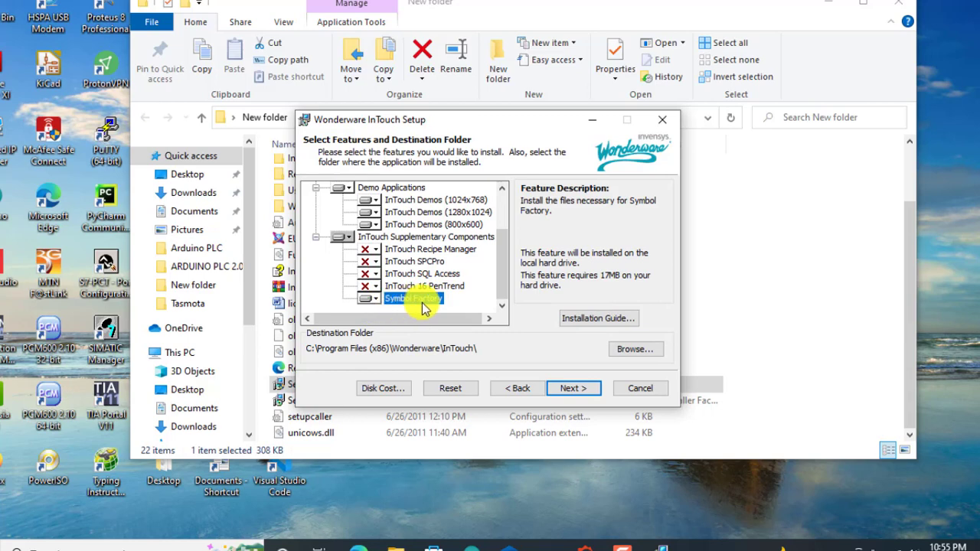
{"action": "left_click", "coordinate": [371, 249]}
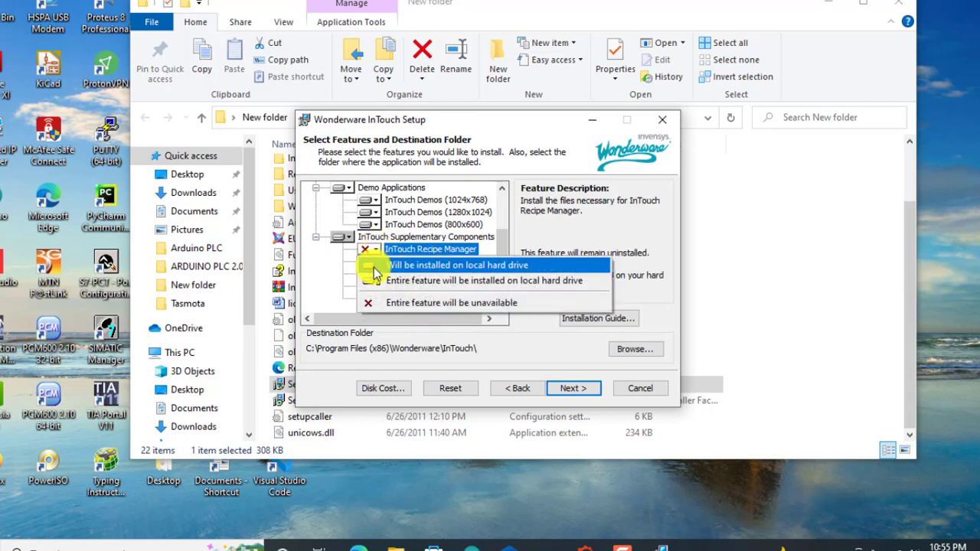
{"action": "left_click", "coordinate": [387, 267]}
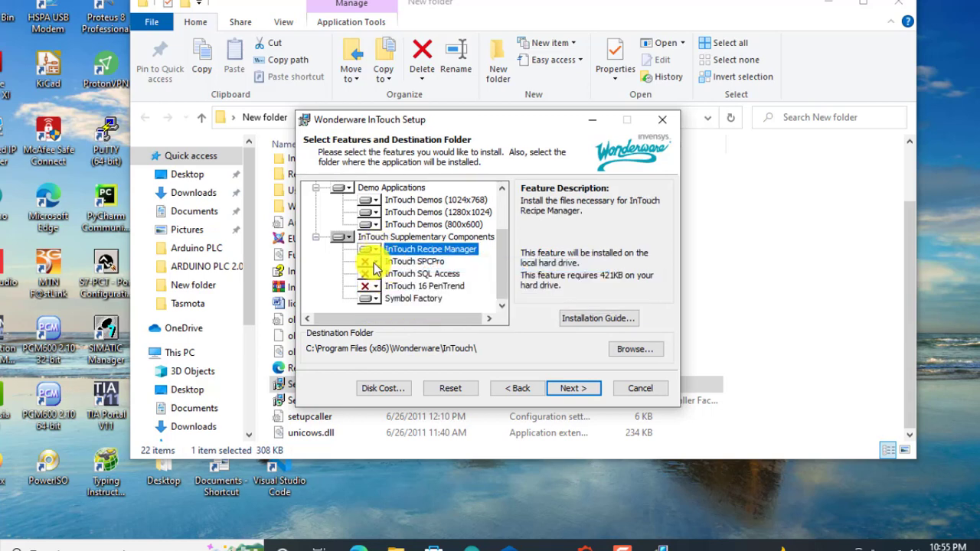
{"action": "left_click", "coordinate": [371, 262]}
{"action": "left_click", "coordinate": [376, 274]}
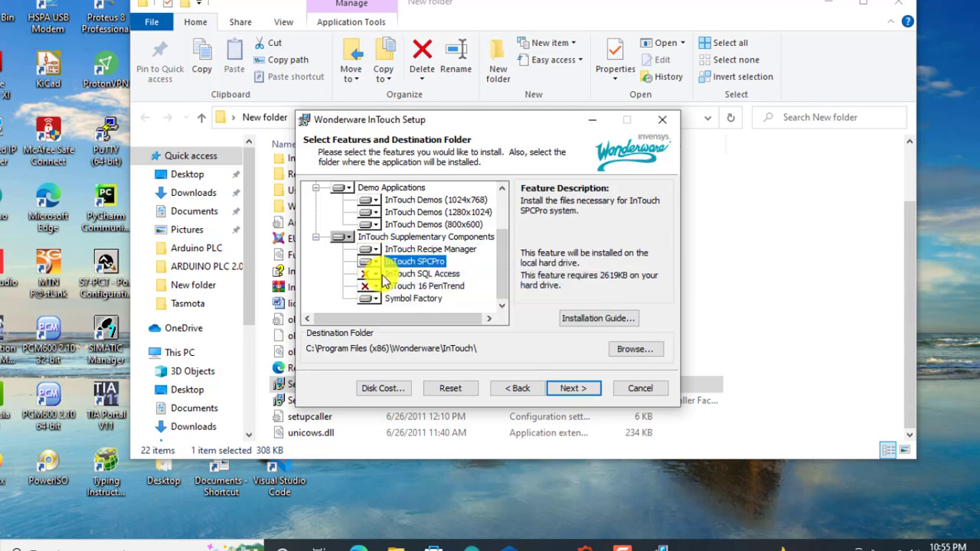
{"action": "left_click", "coordinate": [380, 276]}
{"action": "left_click", "coordinate": [377, 285]}
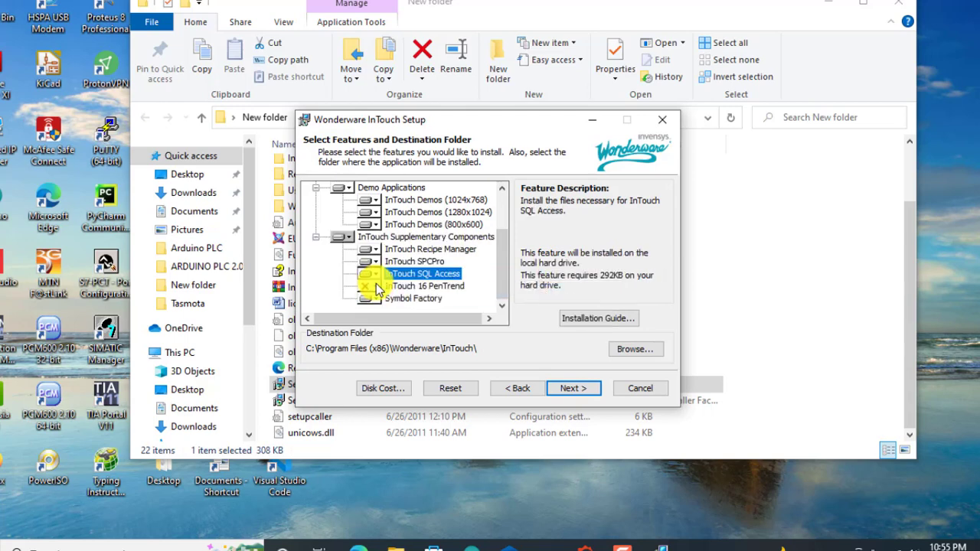
{"action": "left_click", "coordinate": [376, 283]}
{"action": "left_click", "coordinate": [383, 301]}
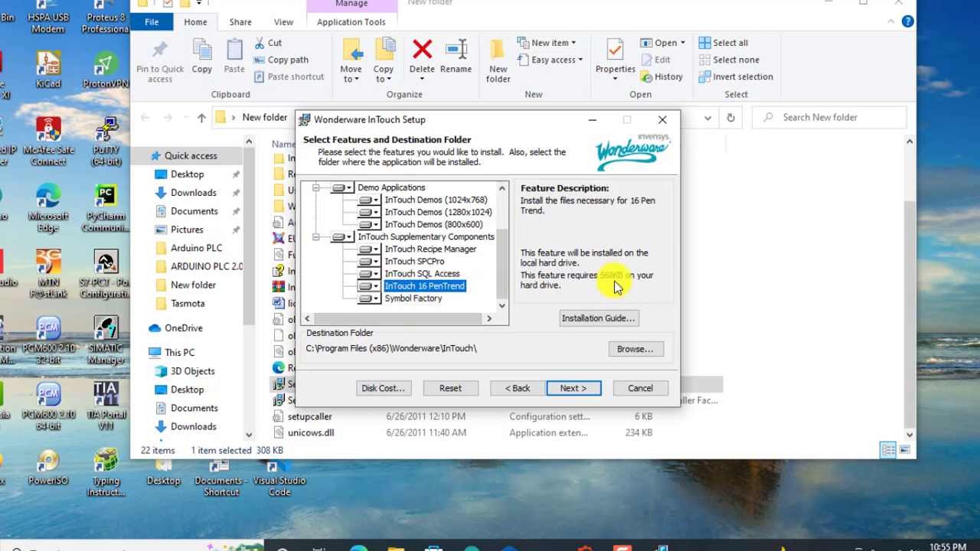
{"action": "left_click", "coordinate": [574, 392]}
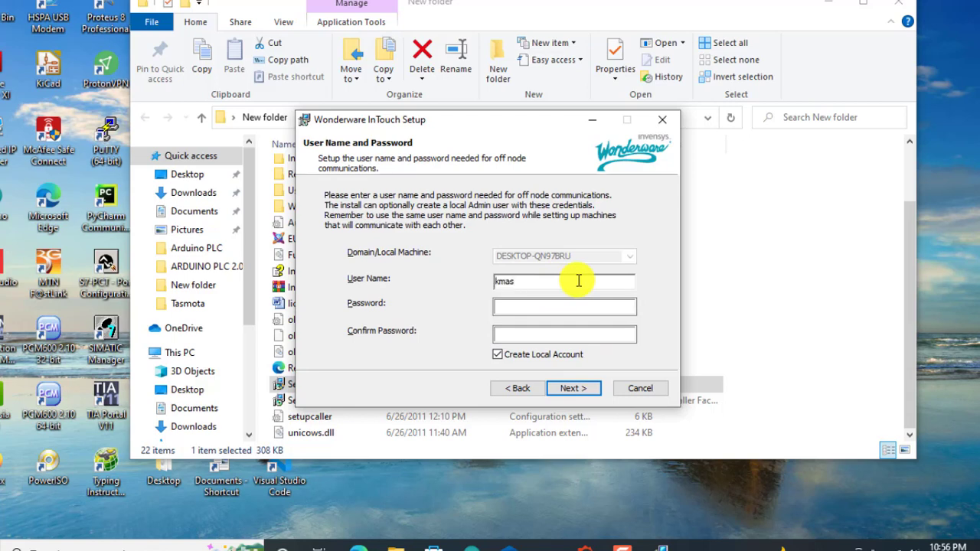
Step: Enter the off-node communications password and run the installation through to Finish
{"action": "left_click", "coordinate": [578, 307]}
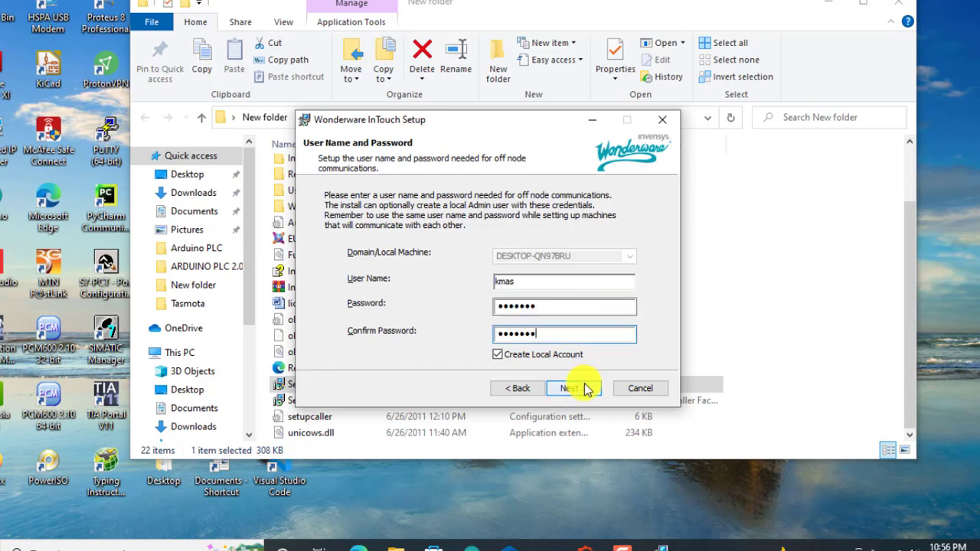
{"action": "left_click", "coordinate": [576, 391]}
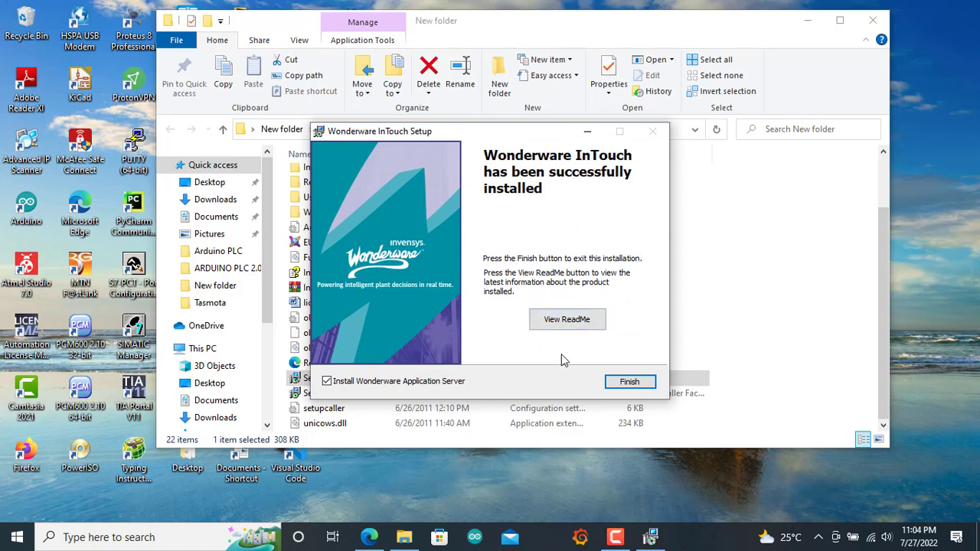
{"action": "left_click", "coordinate": [629, 383]}
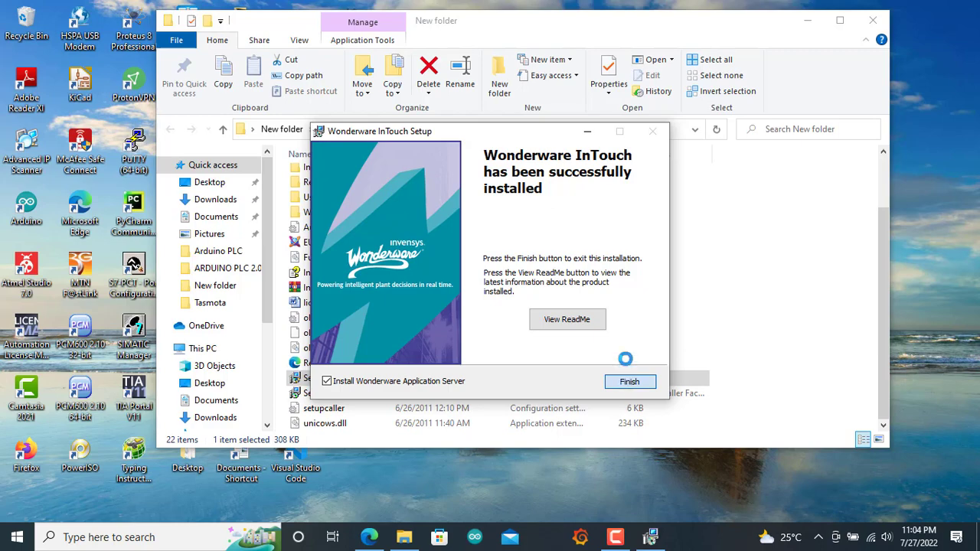
Step: Hide File Explorer, search Start for 'in', and launch the InTouch app
{"action": "left_click", "coordinate": [813, 26]}
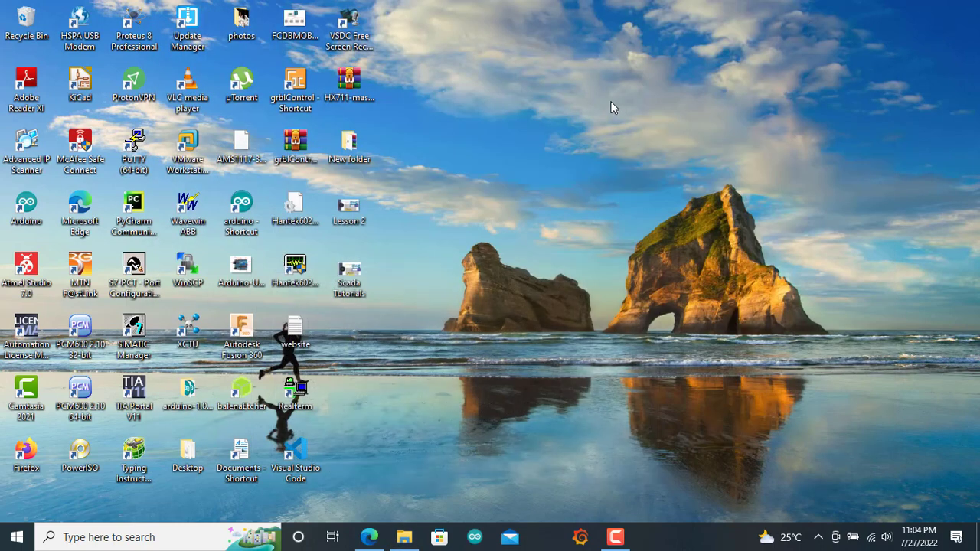
{"action": "key", "text": "super"}
{"action": "type", "text": "in"}
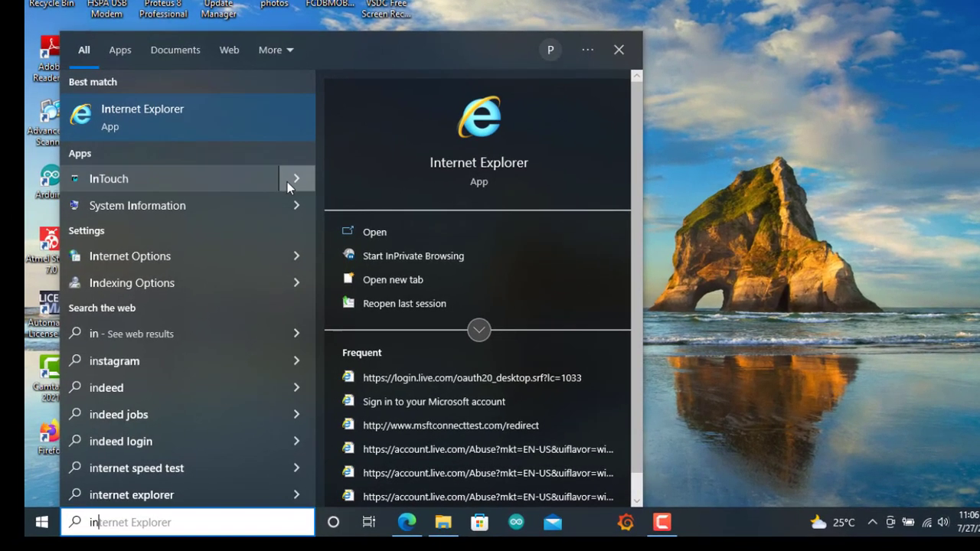
{"action": "left_click", "coordinate": [288, 181]}
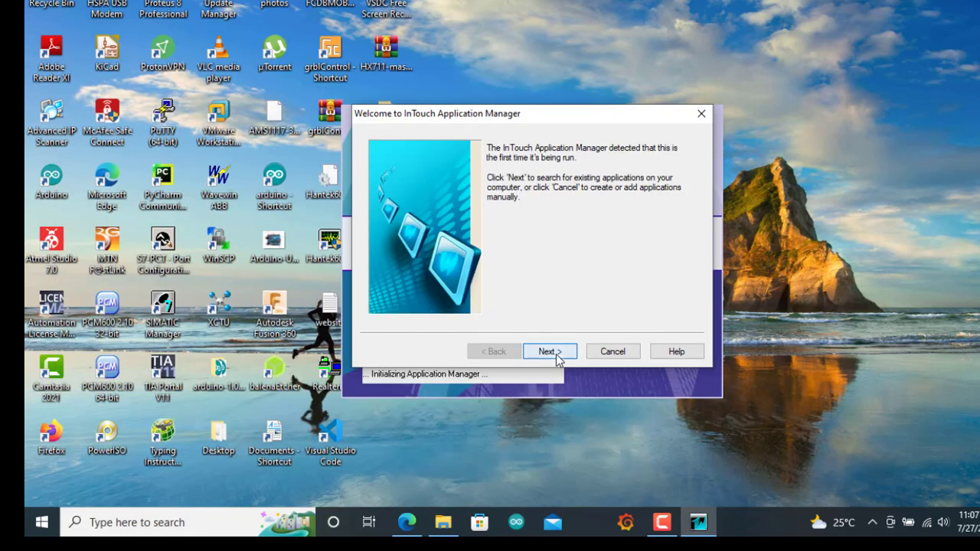
Step: Accept the default applications directory in the wizard and maximize Application Manager
{"action": "left_click", "coordinate": [558, 351]}
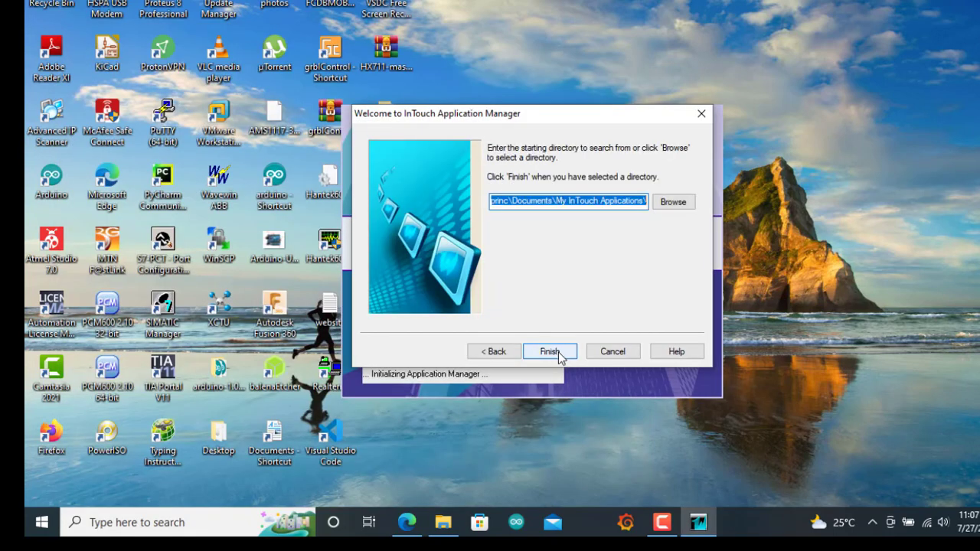
{"action": "left_click", "coordinate": [559, 354]}
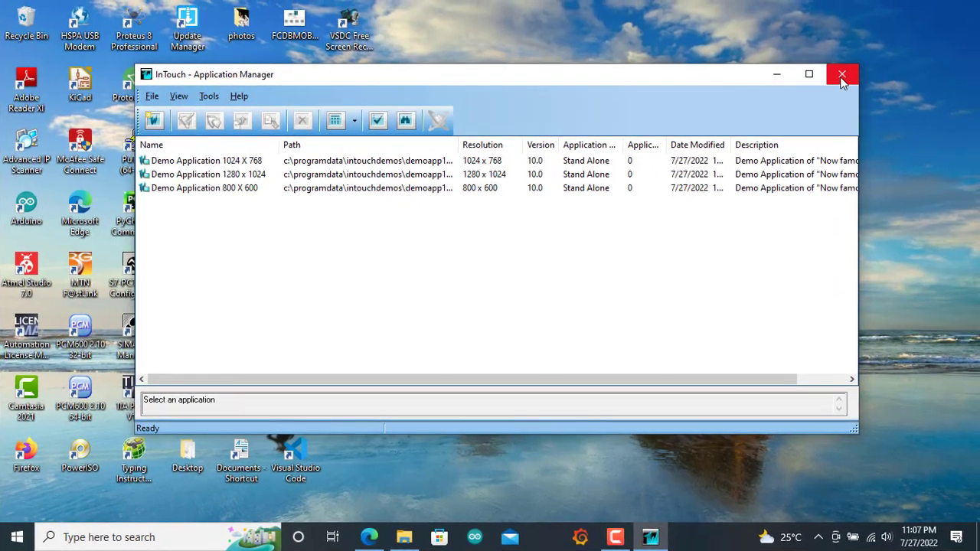
{"action": "left_click", "coordinate": [810, 76]}
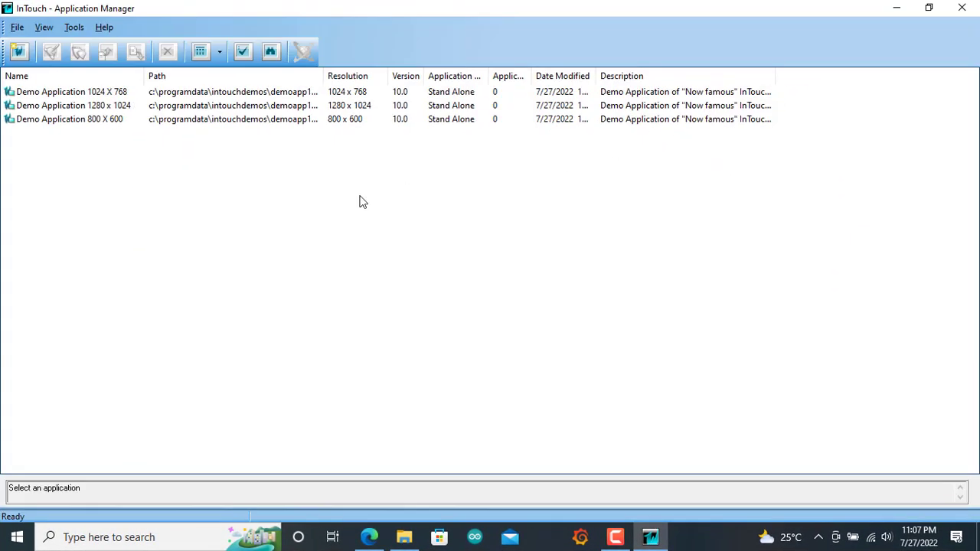